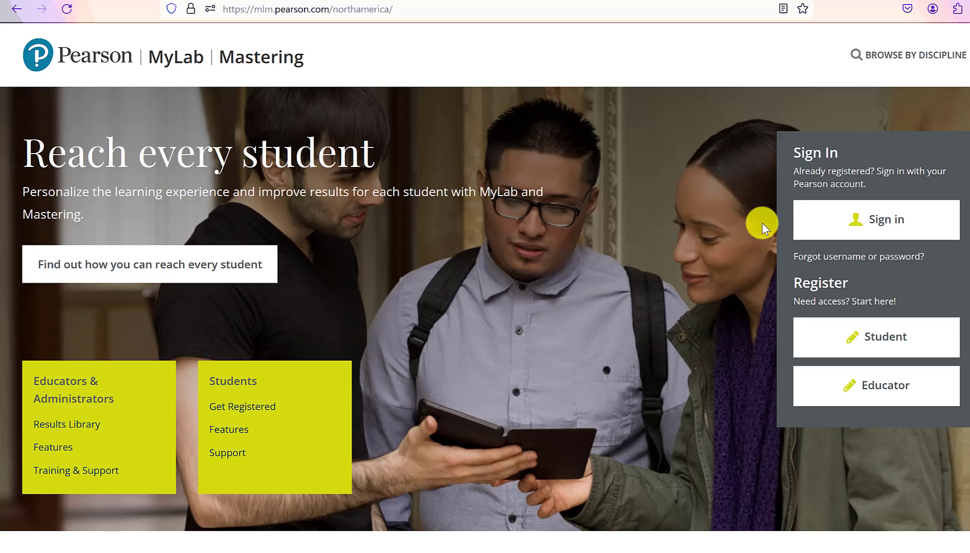
# Sign in to Pearson MyLab and Mastering and open the Development course home.
pyautogui.click(848, 231)
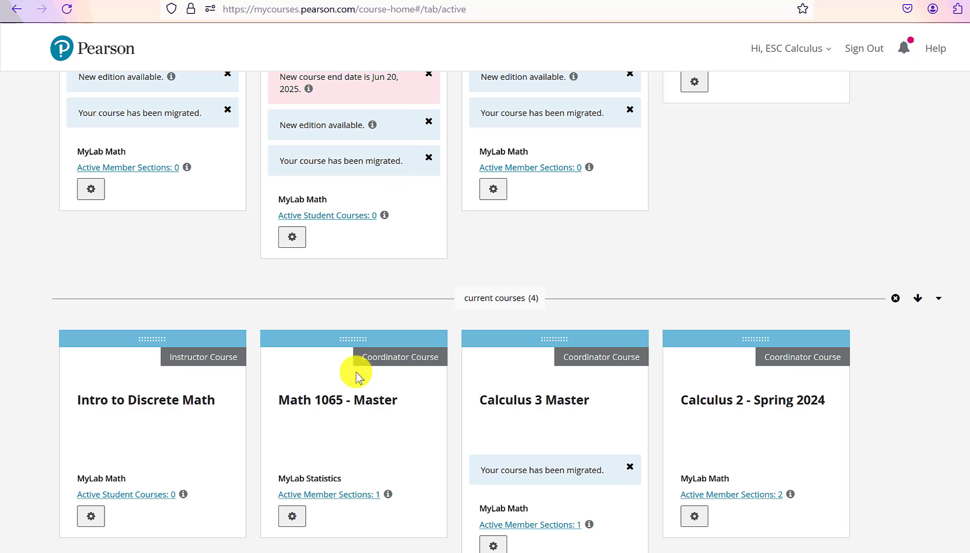
pyautogui.click(427, 127)
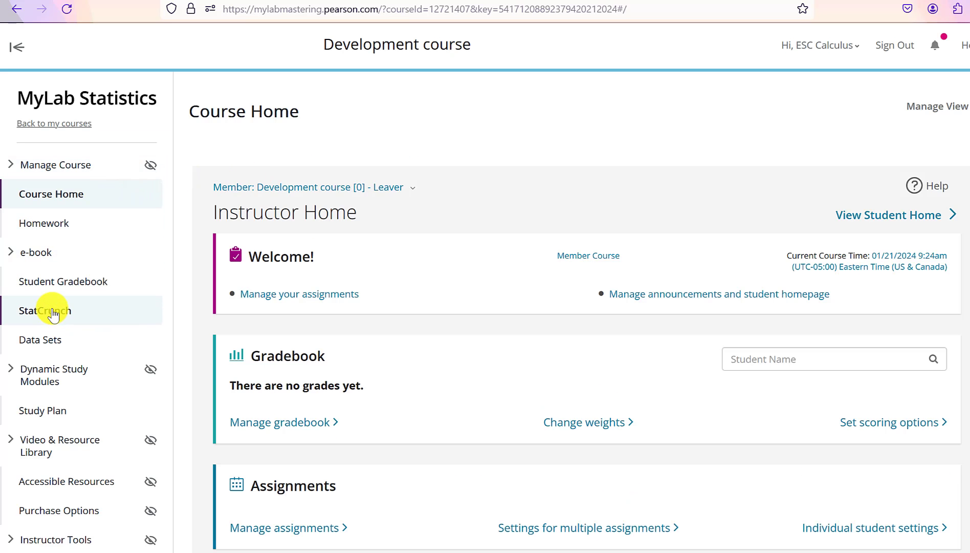
# Open the course's StatCrunch page and load Text_Messages from the Chapter 2 textbook data sets.
pyautogui.click(53, 313)
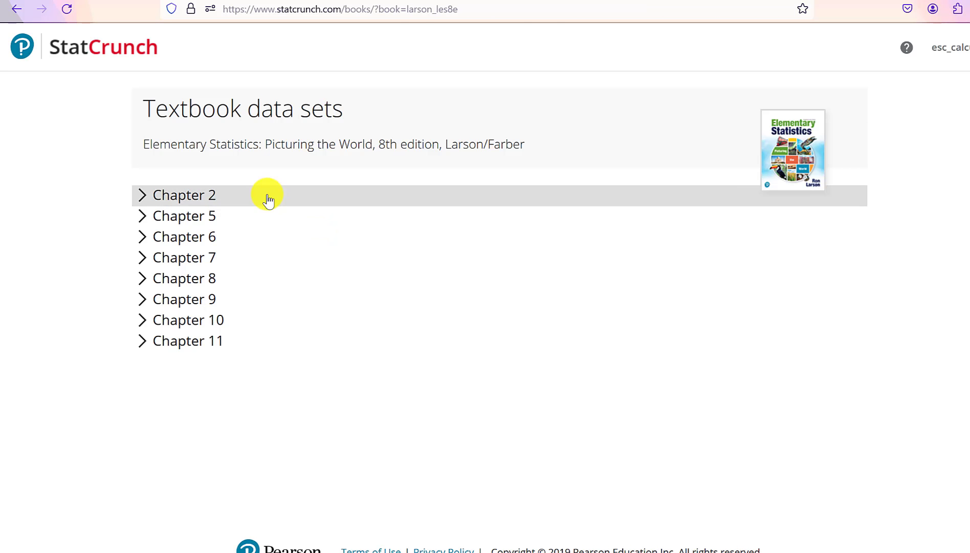
pyautogui.click(192, 200)
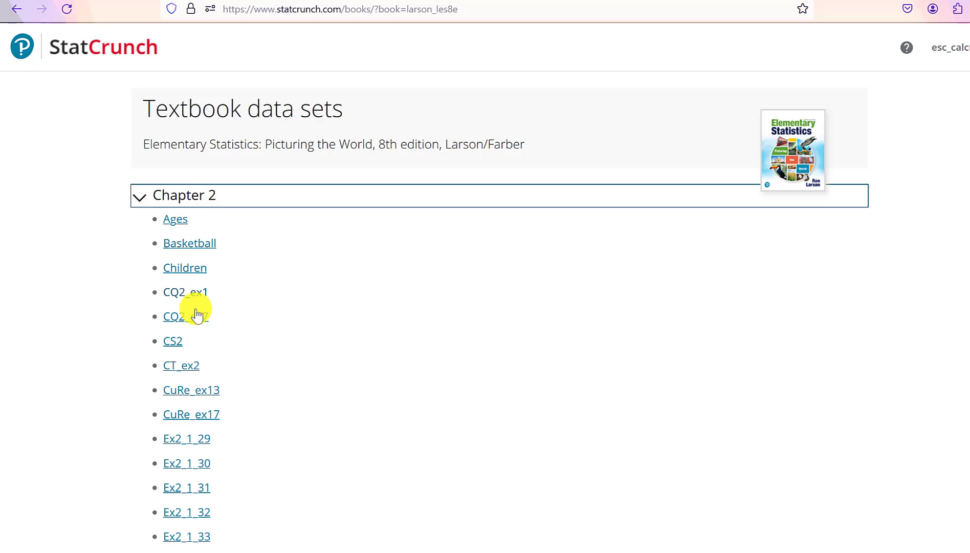
pyautogui.scroll(-3, 174, 368)
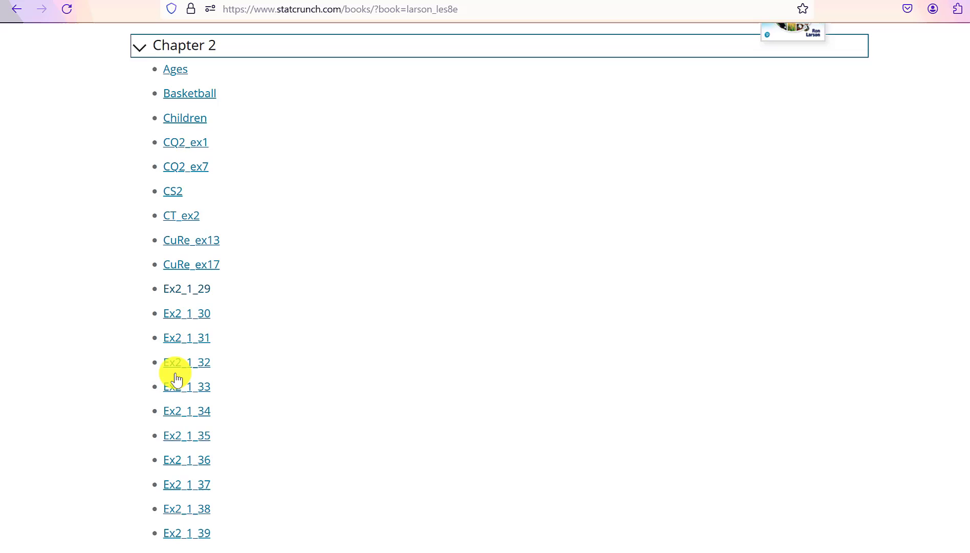
pyautogui.scroll(-15, 177, 379)
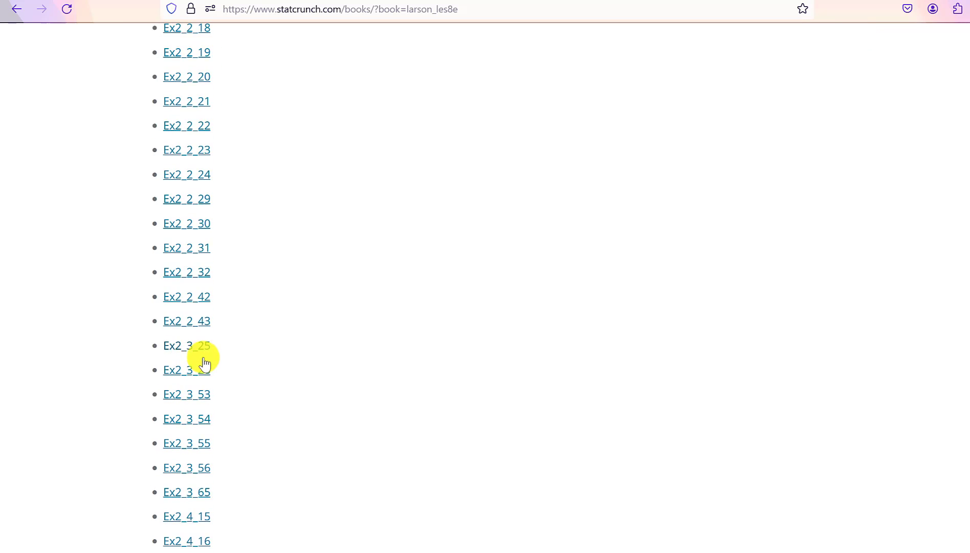
pyautogui.scroll(-20, 202, 368)
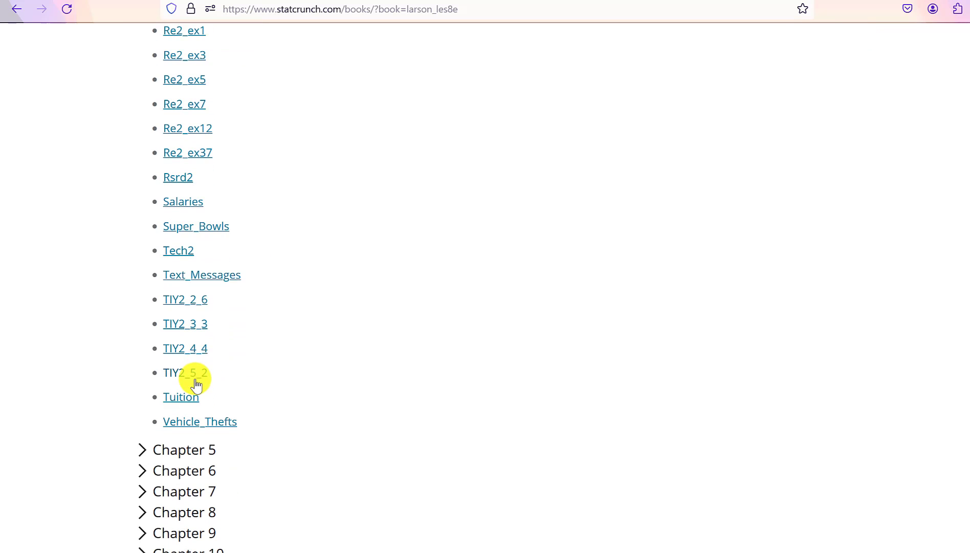
pyautogui.click(201, 276)
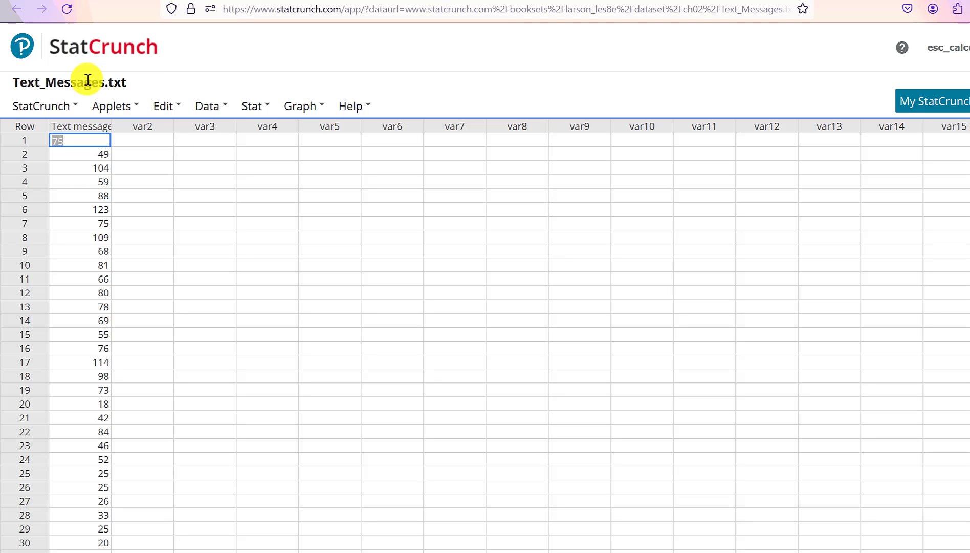
# Go to Stat > Summary Stats to reach the Columns option.
pyautogui.moveTo(88, 131)
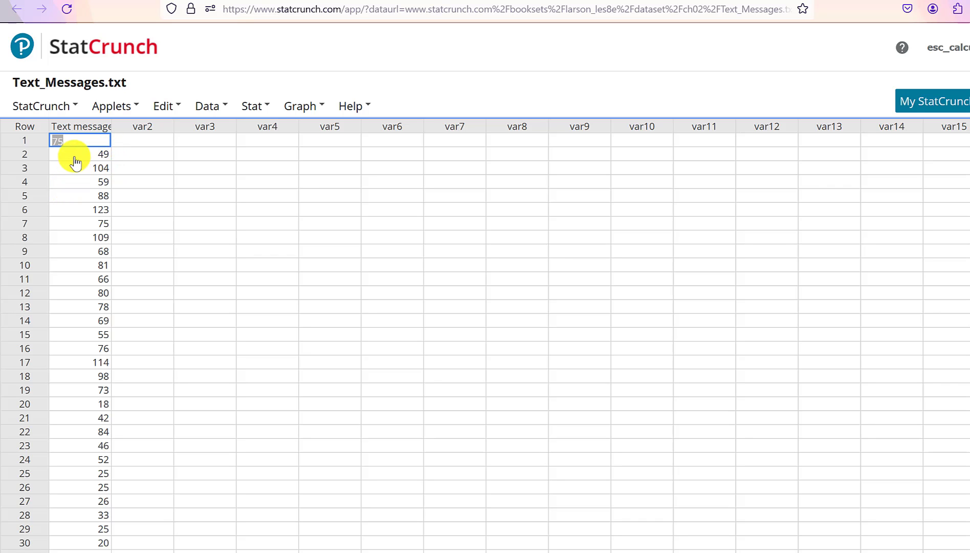
pyautogui.click(249, 107)
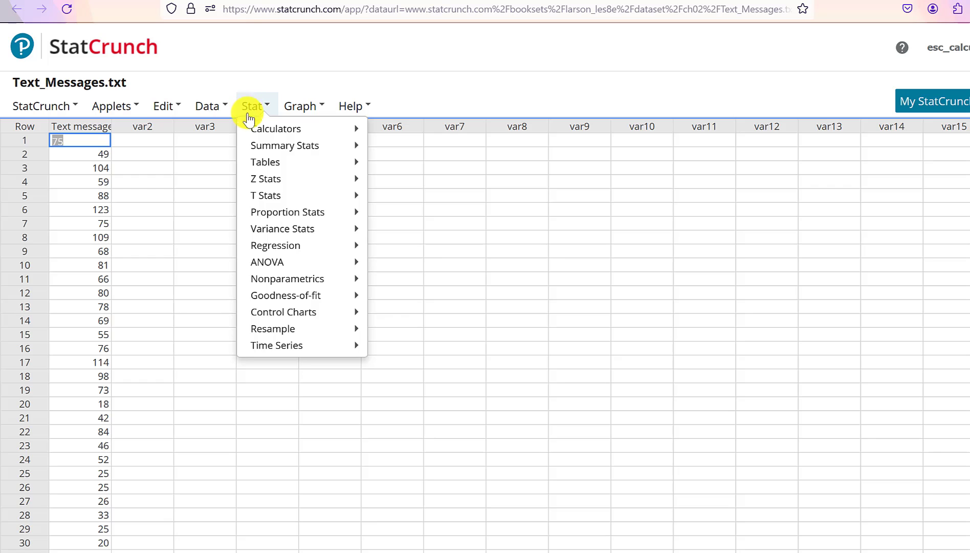
pyautogui.moveTo(277, 148)
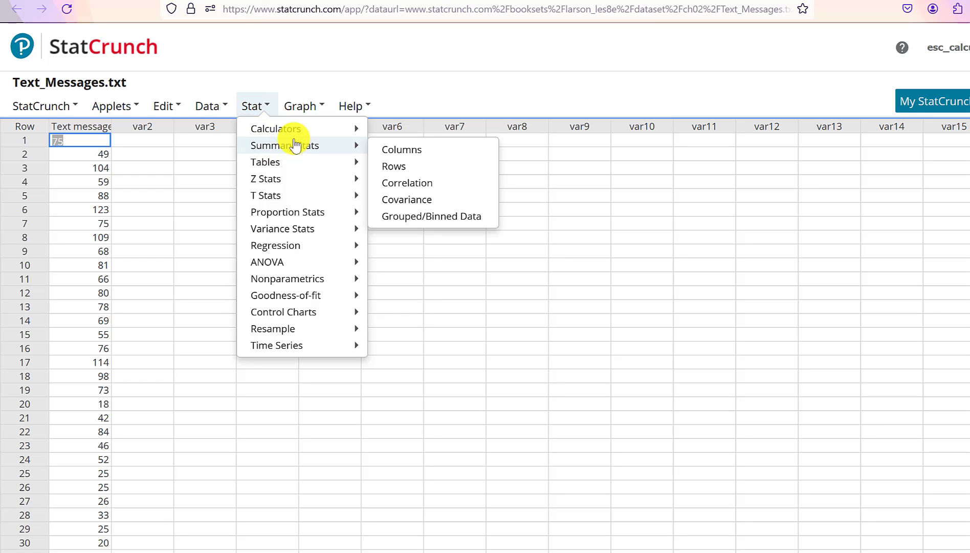
# Compute column summary statistics for 'Text messages sent' with default statistics (n 50, mean 54.52).
pyautogui.click(401, 152)
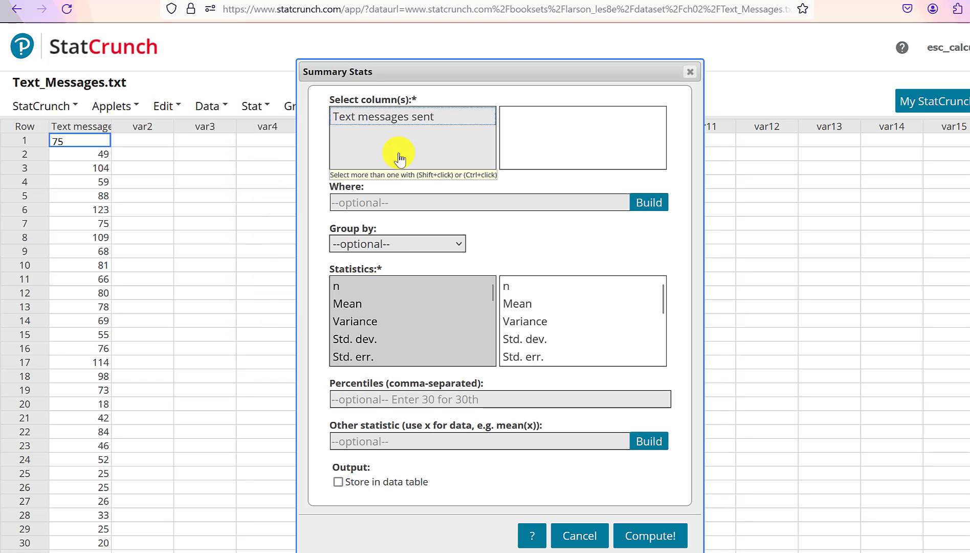
pyautogui.click(379, 117)
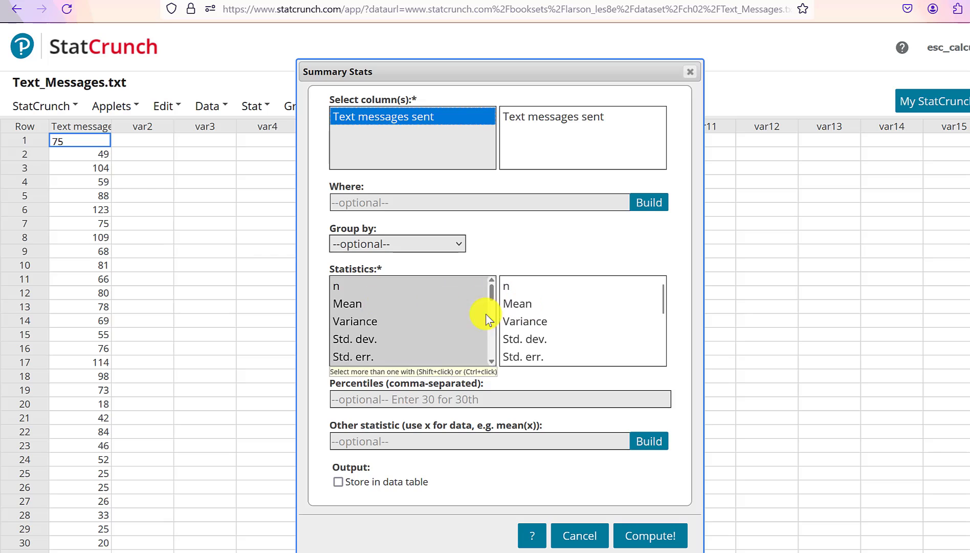
pyautogui.scroll(-3, 441, 323)
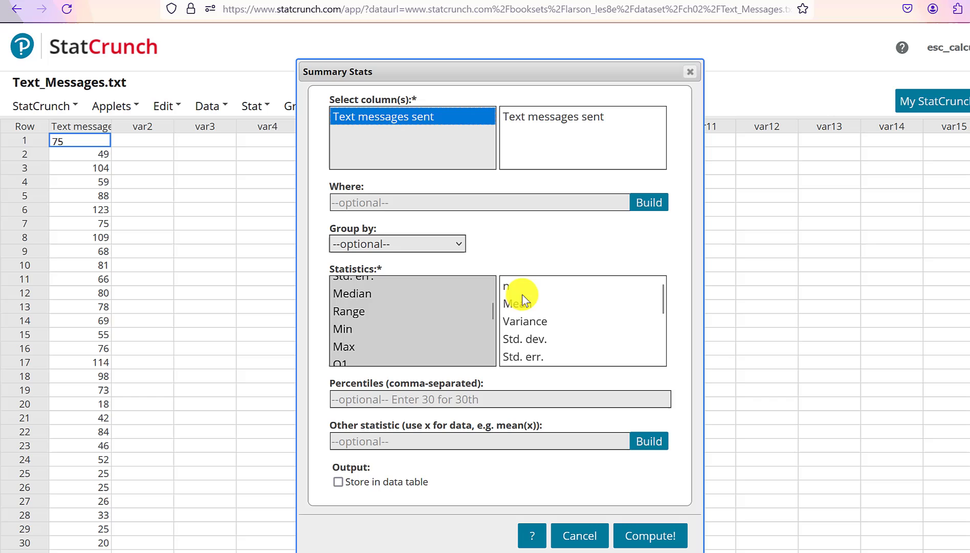
pyautogui.click(642, 532)
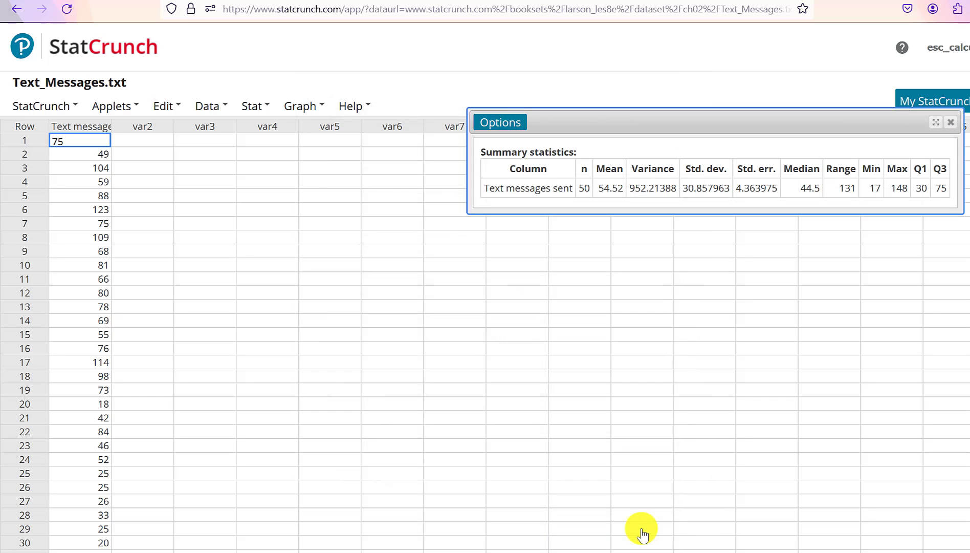
# Drag the results window to the middle-left, then preview printing it and cancel.
pyautogui.moveTo(650, 125); pyautogui.dragTo(350, 179)
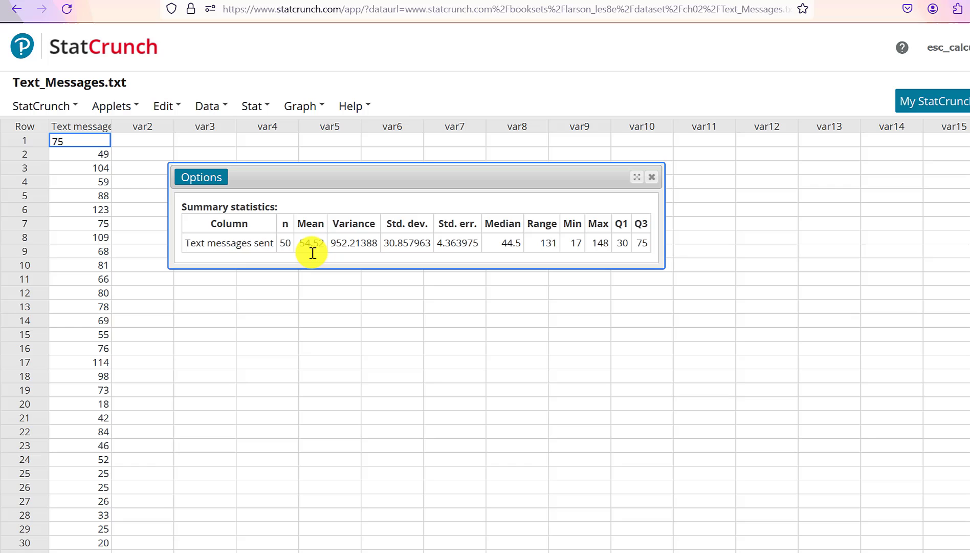
pyautogui.click(764, 322)
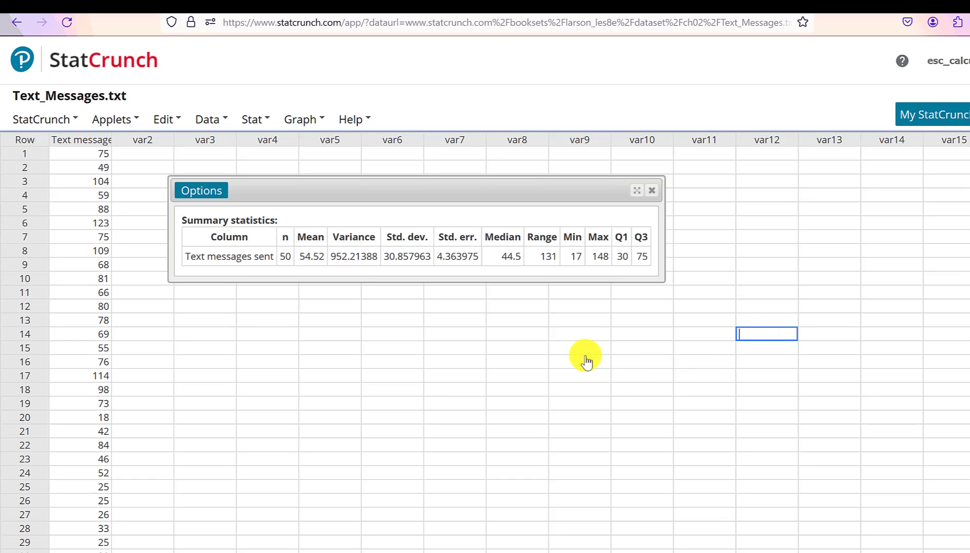
pyautogui.click(206, 199)
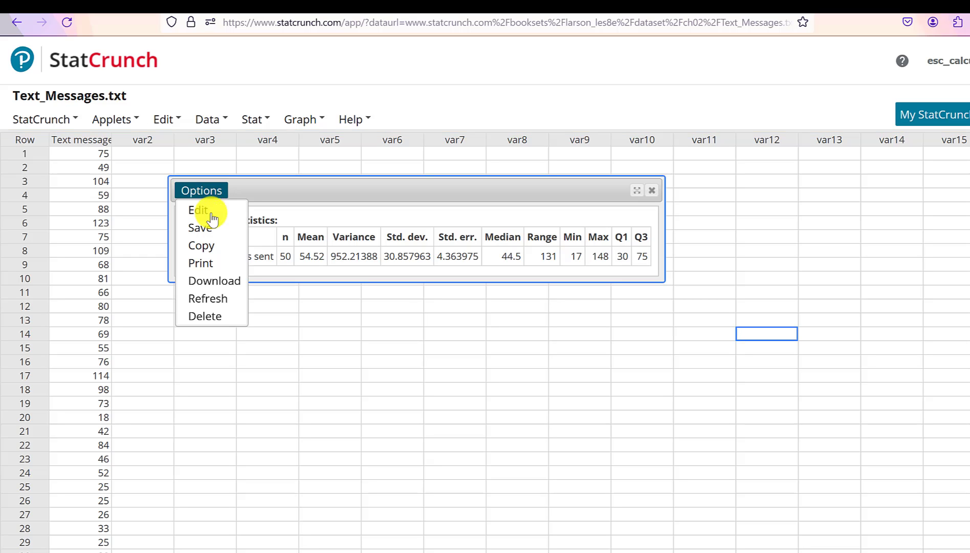
pyautogui.click(221, 264)
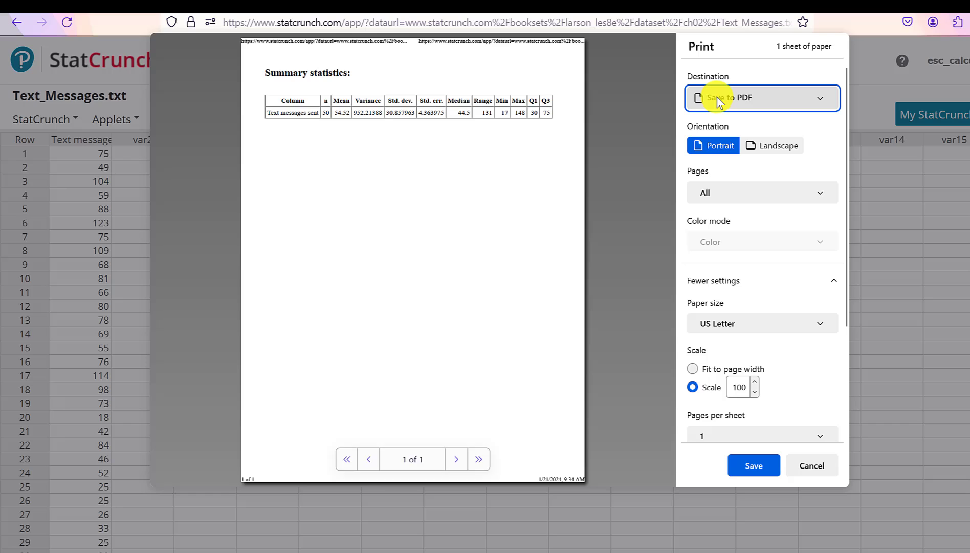
pyautogui.click(825, 464)
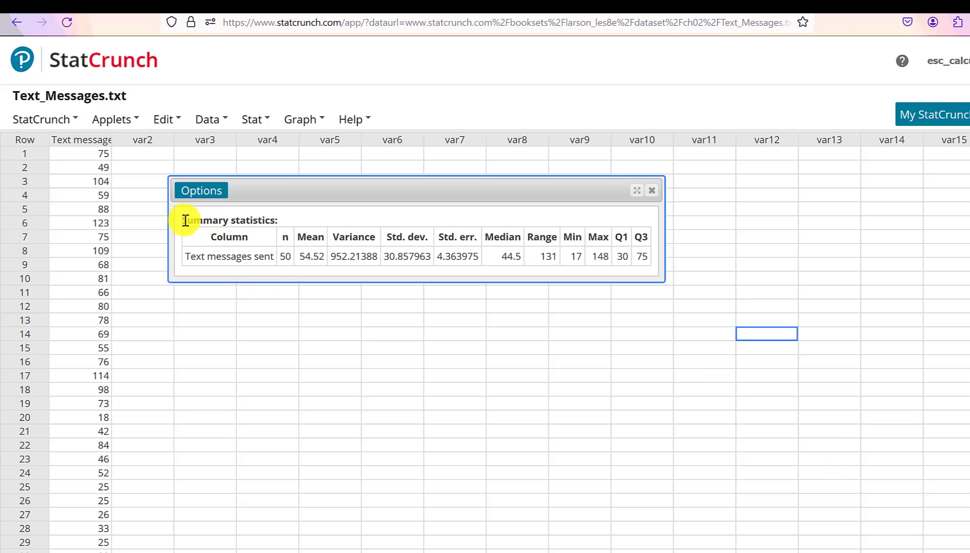
# Select and copy the whole summary statistics table, then switch to the blank Word document.
pyautogui.moveTo(184, 220); pyautogui.dragTo(641, 256)
pyautogui.rightClick(641, 257)
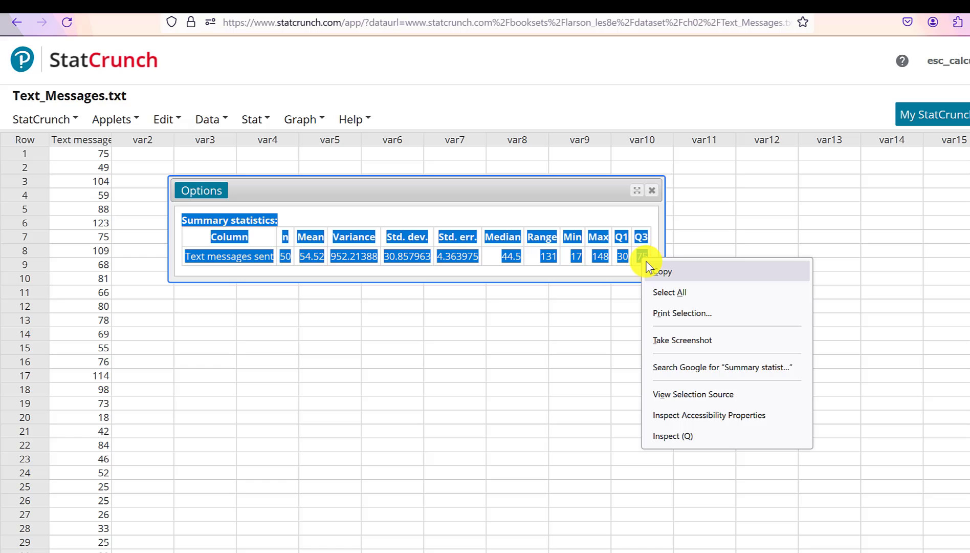
pyautogui.click(648, 267)
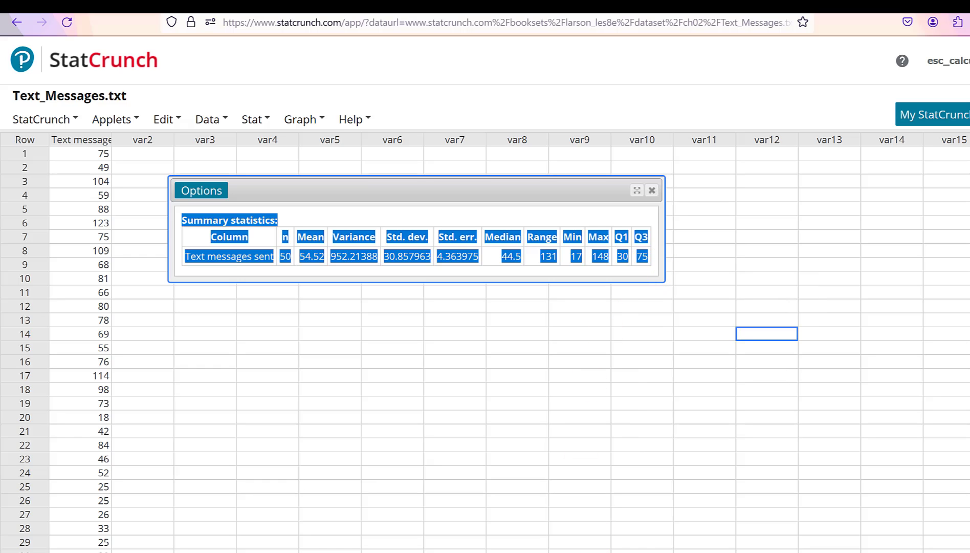
pyautogui.click(697, 522)
# Paste the table into Word with Keep Source Formatting, open Save As, and return to StatCrunch.
pyautogui.rightClick(382, 348)
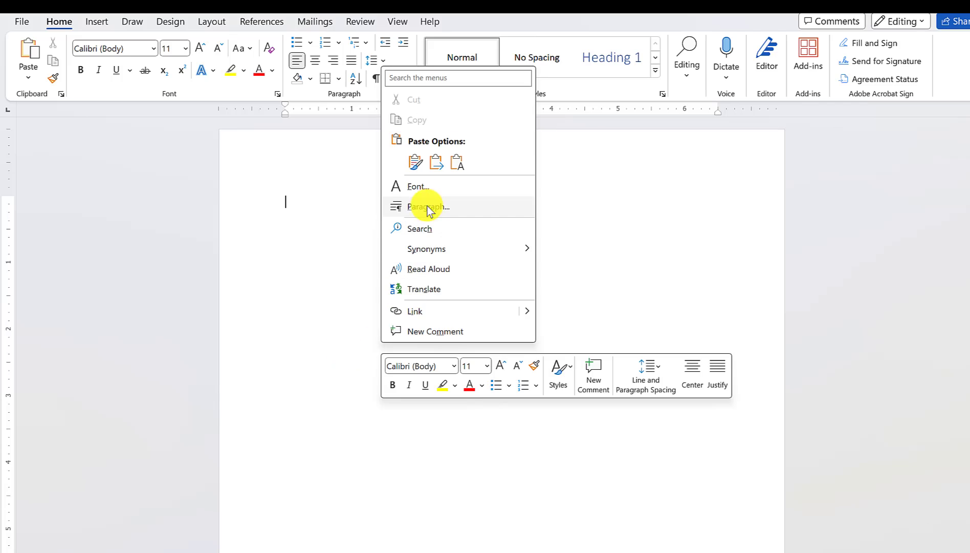
pyautogui.click(414, 162)
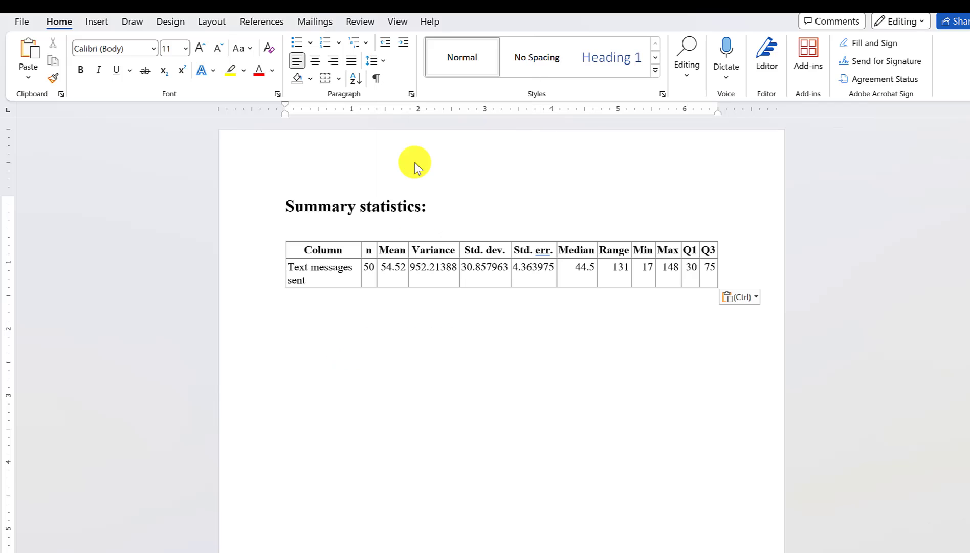
pyautogui.hotkey('alt', 'f')
pyautogui.press('a')
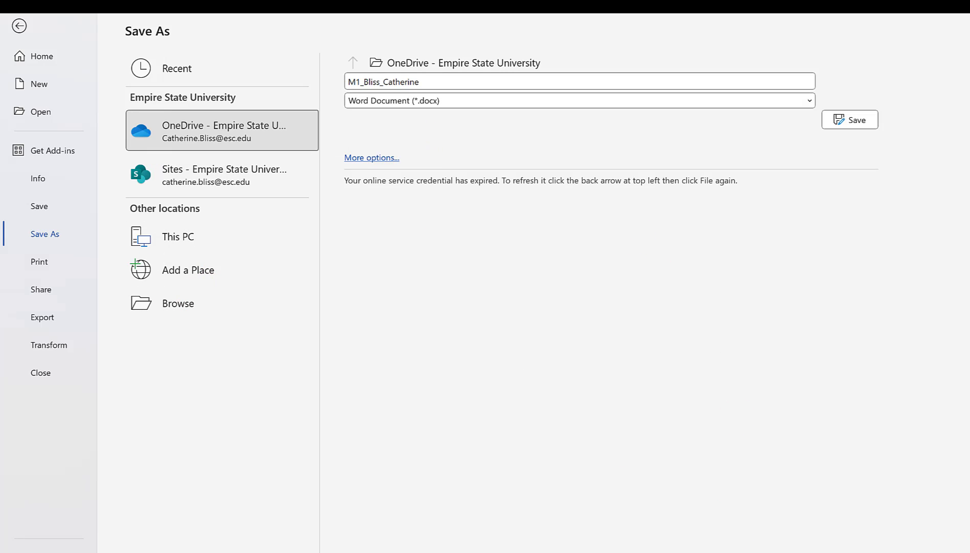
pyautogui.click(467, 548)
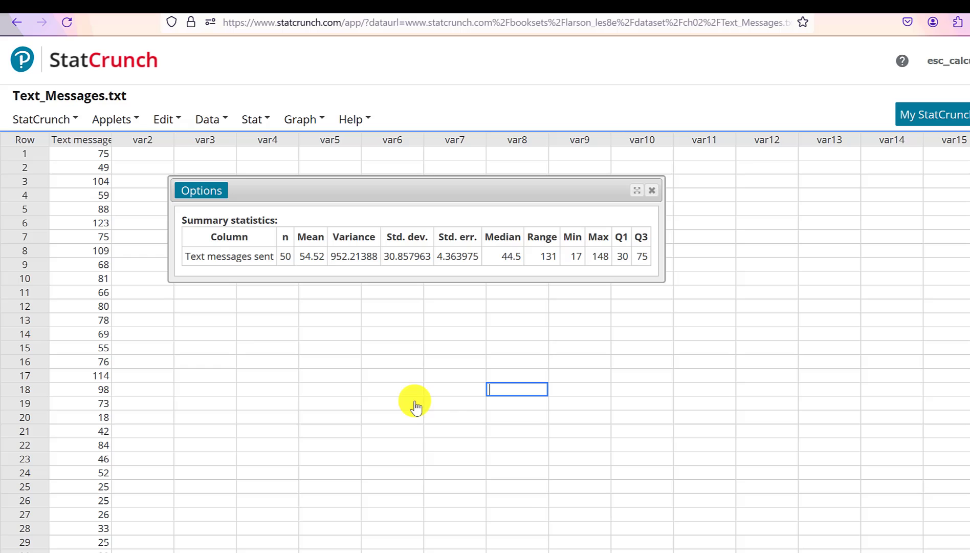
# Paste the summary statistics screenshot onto the Untitled Paint canvas with Ctrl+V.
pyautogui.moveTo(670, 550)
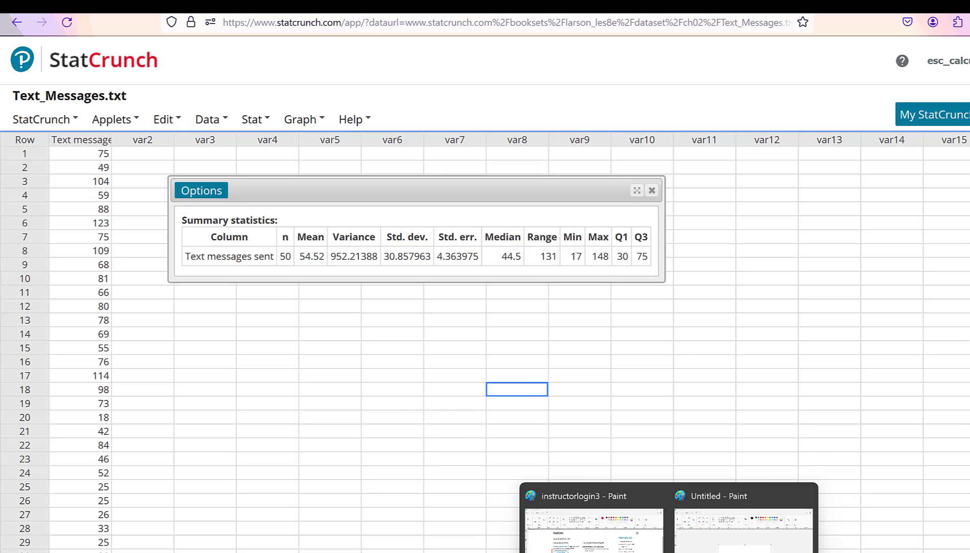
pyautogui.click(741, 542)
pyautogui.hotkey('ctrl', 'v')
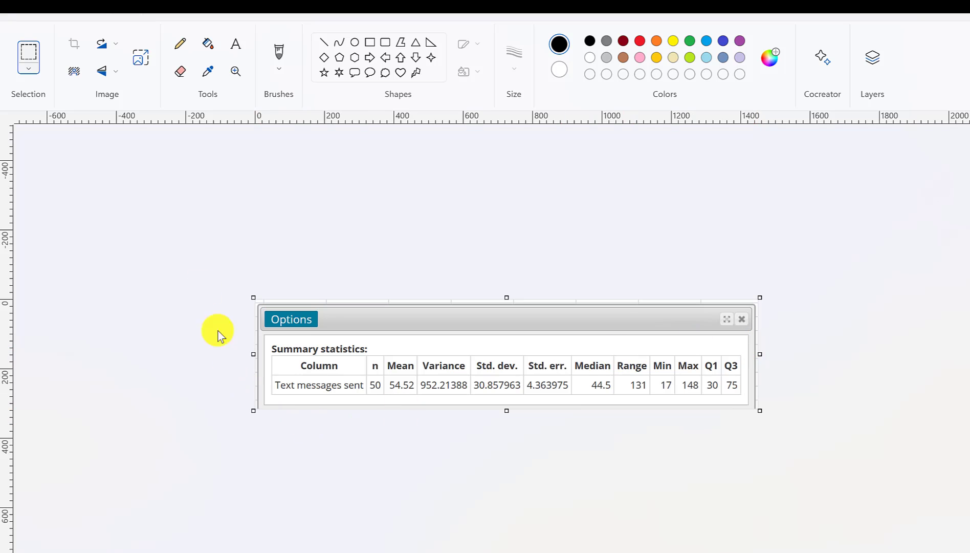
# Save the Paint image via File > Save as > JPEG picture.
pyautogui.click(18, 11)
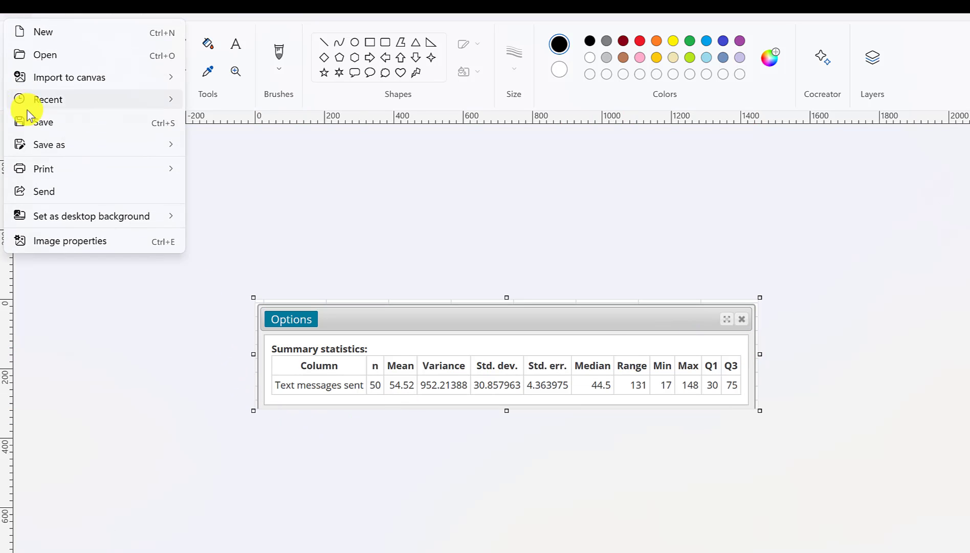
pyautogui.moveTo(39, 145)
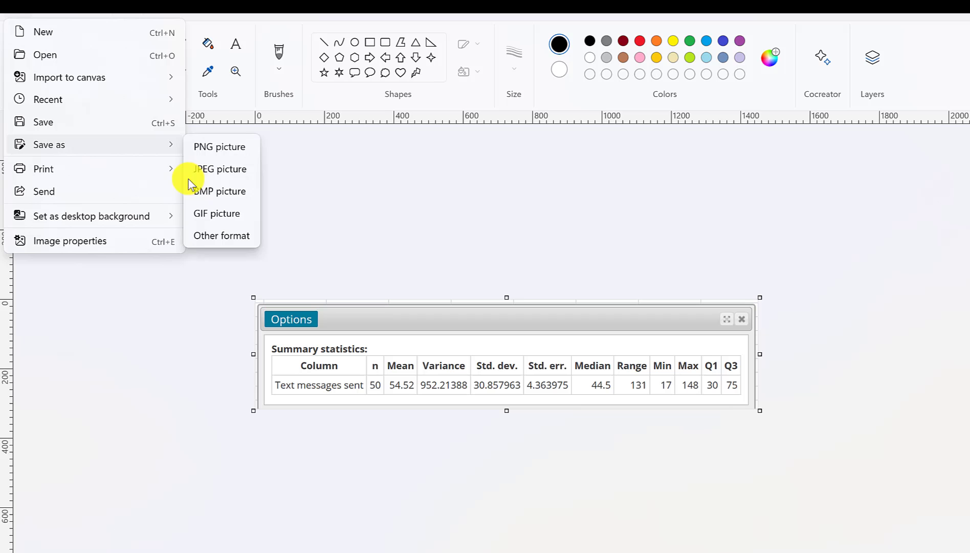
pyautogui.click(203, 171)
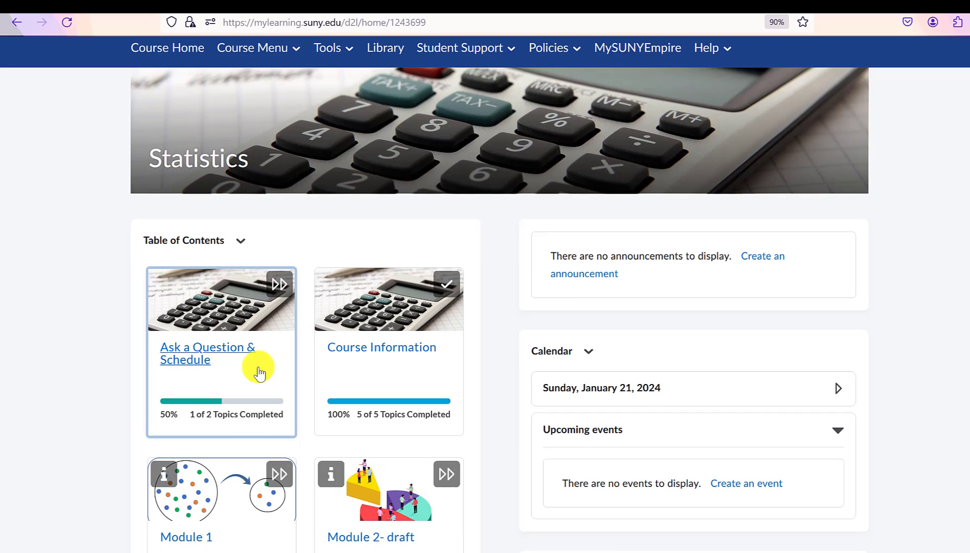
pyautogui.scroll(-2, 259, 372)
# Open Module 1's M1D1 discussion and start a new thread.
pyautogui.click(187, 479)
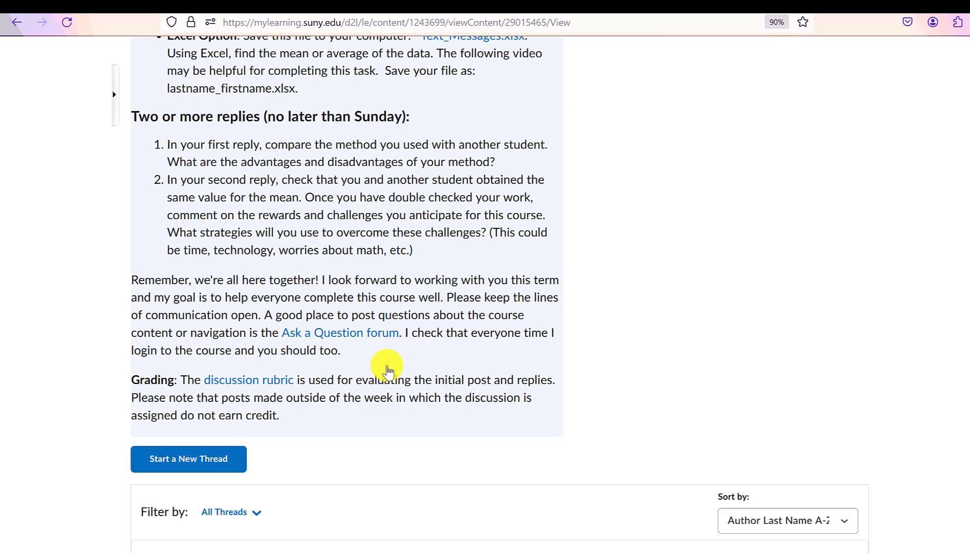
pyautogui.scroll(-4, 217, 256)
pyautogui.click(209, 266)
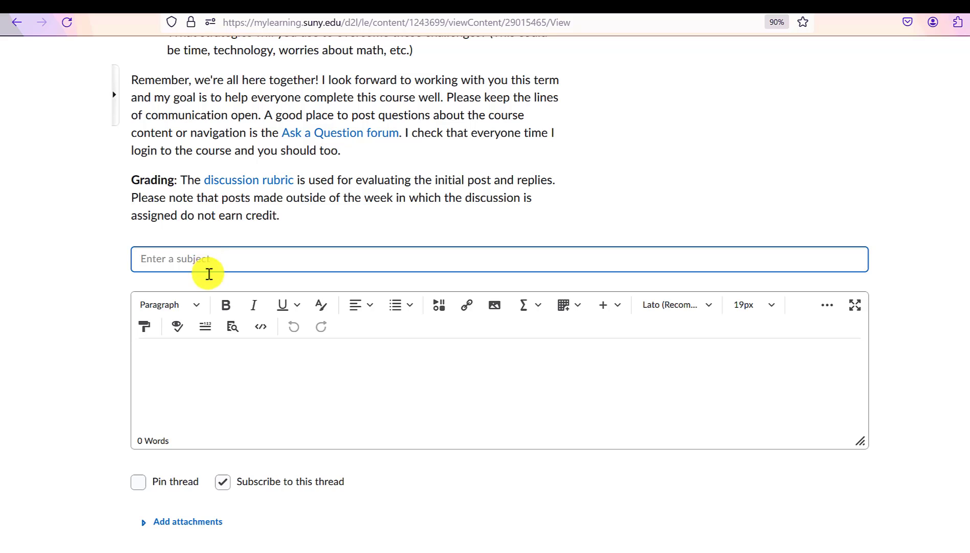
# Type 'Hello from Utica' and begin the greeting about teaching Statistics this term.
pyautogui.scroll(1, 241, 347)
pyautogui.write('Hello from')
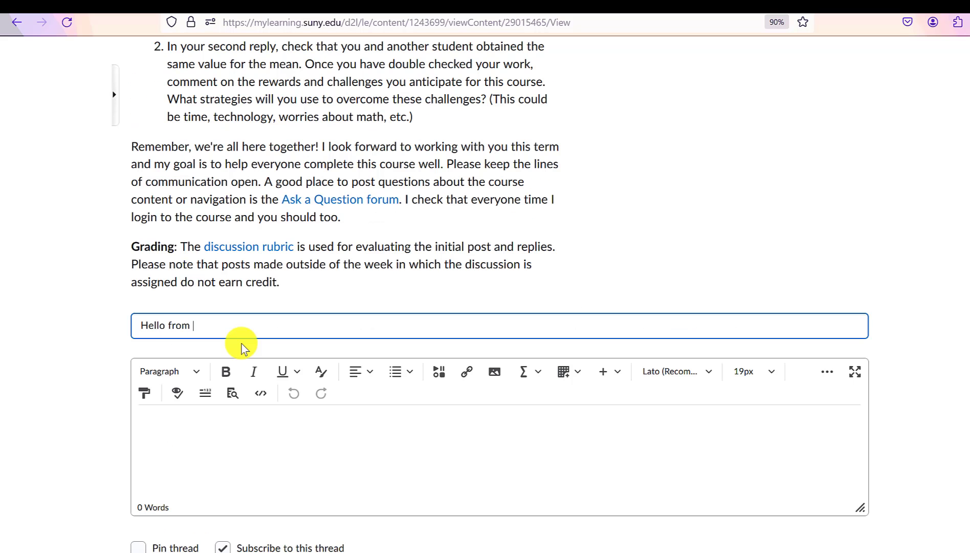
pyautogui.write(' Utican')
pyautogui.press('BackSpace')
pyautogui.press('BackSpace')
pyautogui.write('ame is Cathy Bliss and I am t')
pyautogui.write('eaching Statisti')
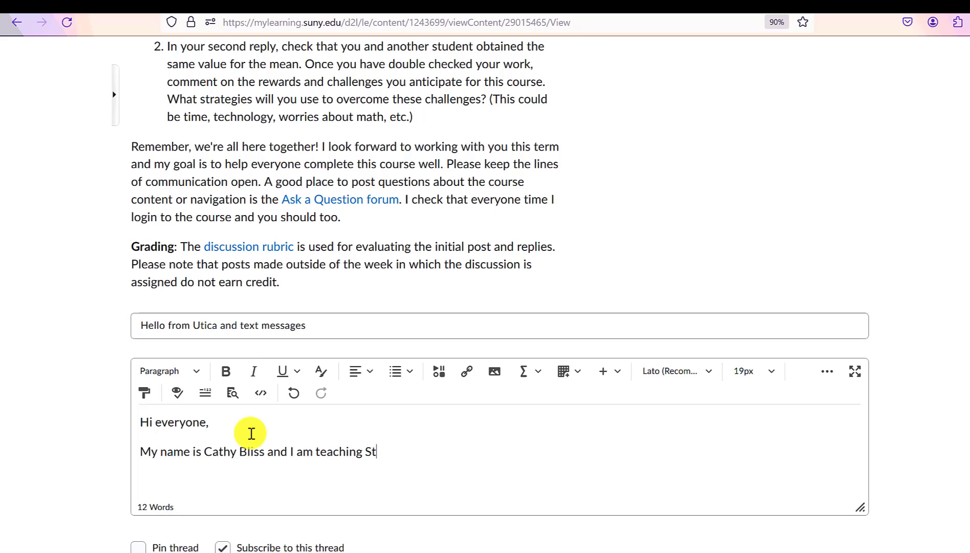
pyautogui.write('cs this term. This is an example post.')
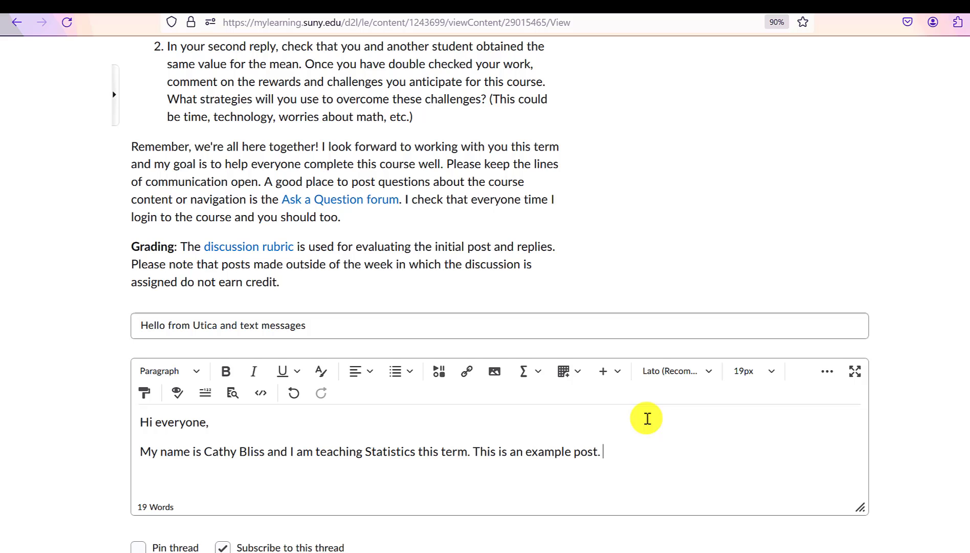
# Upload summary_stats.jpg from the computer through Insert Image.
pyautogui.click(496, 374)
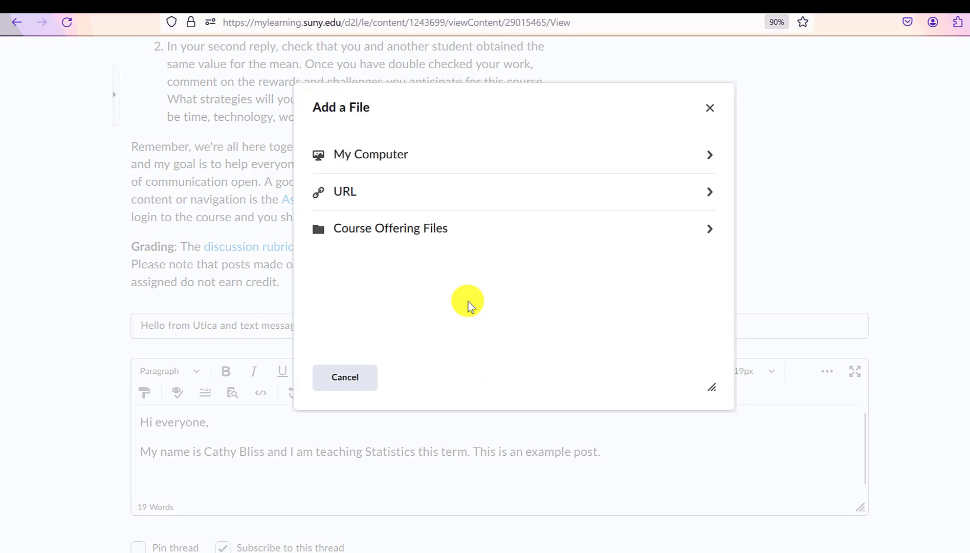
pyautogui.click(392, 172)
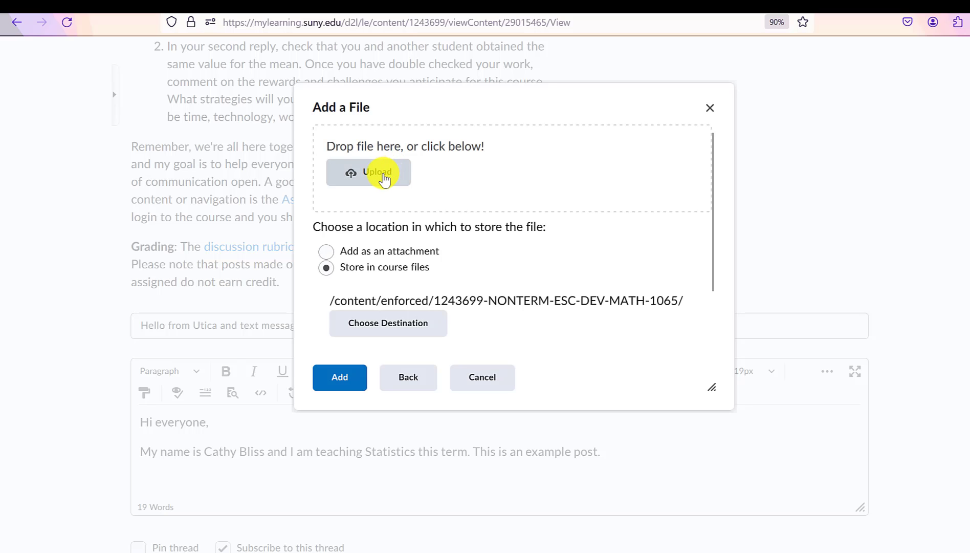
pyautogui.click(383, 177)
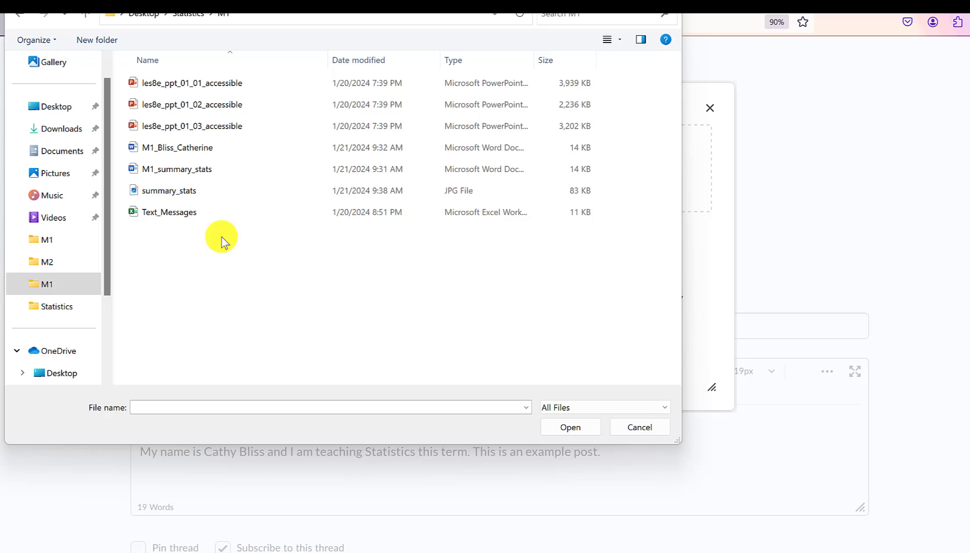
pyautogui.click(182, 197)
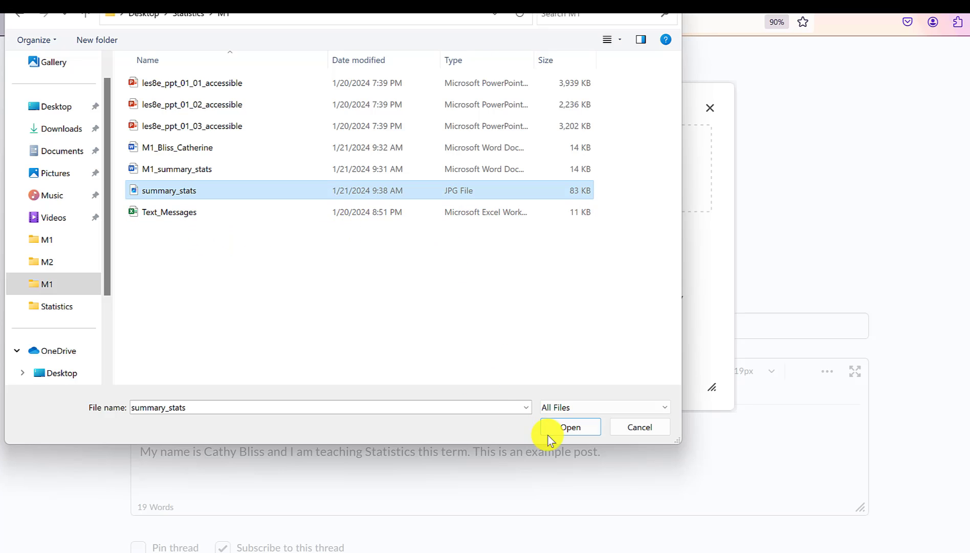
pyautogui.click(566, 432)
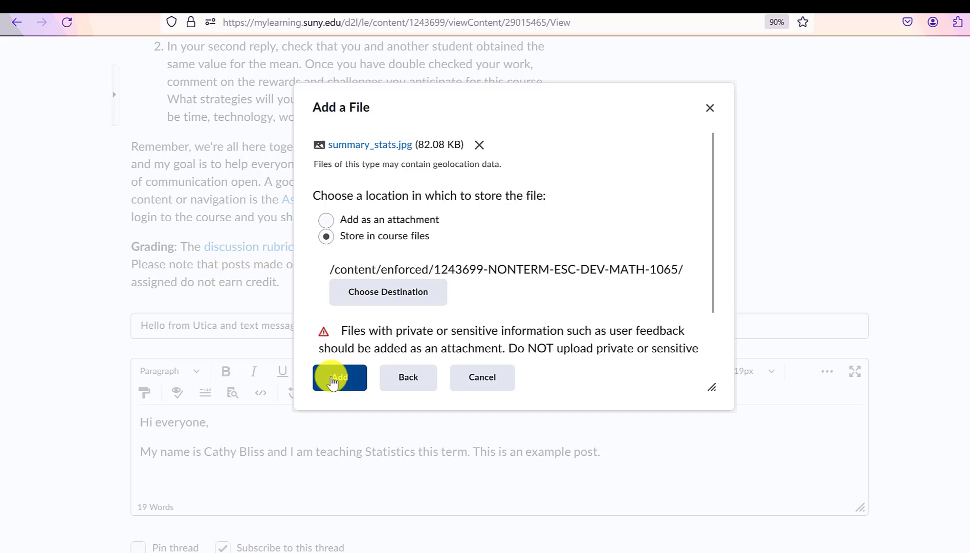
# Add the summary_stats image to the post body, marked as decorative.
pyautogui.click(332, 381)
pyautogui.click(365, 281)
pyautogui.click(390, 310)
pyautogui.scroll(-2, 396, 379)
pyautogui.scroll(-2, 396, 379)
# In fullscreen editing, resize the summary statistics image to about half width.
pyautogui.click(857, 310)
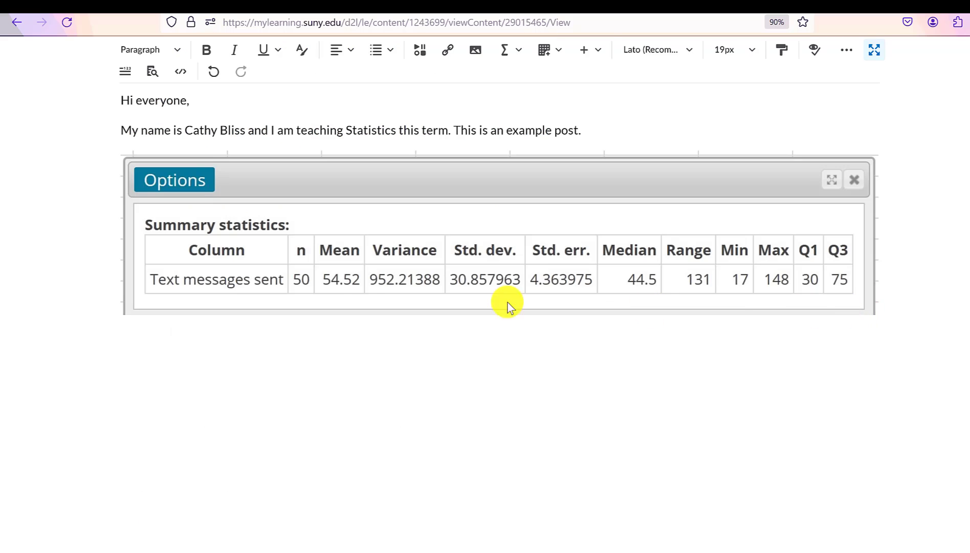
pyautogui.click(333, 276)
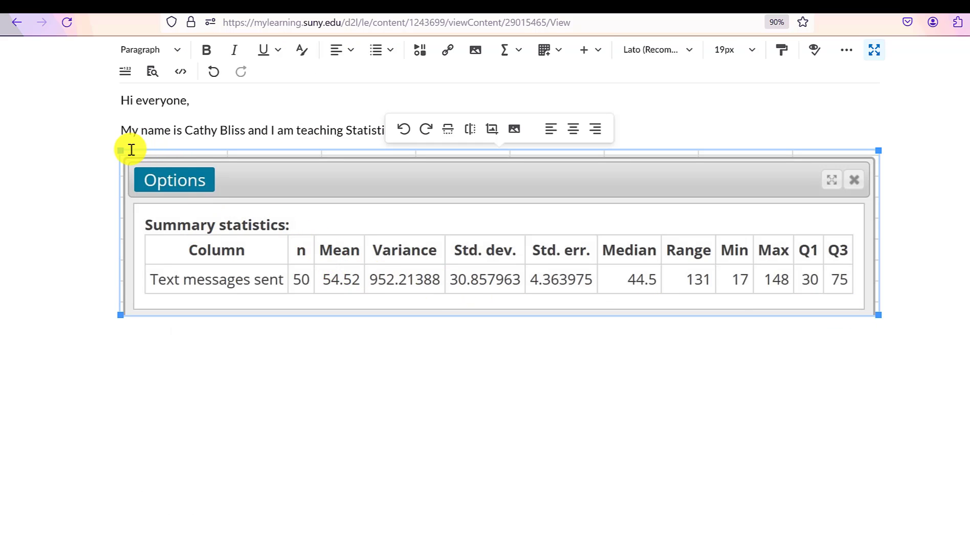
pyautogui.moveTo(120, 152); pyautogui.dragTo(491, 256)
pyautogui.click(607, 241)
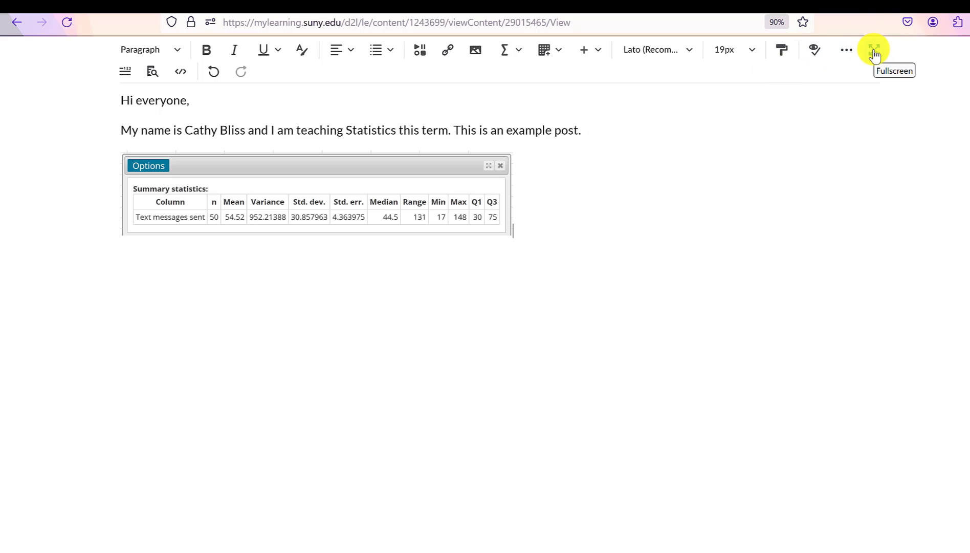
# Exit fullscreen and reveal the thread's Add attachments area.
pyautogui.click(874, 52)
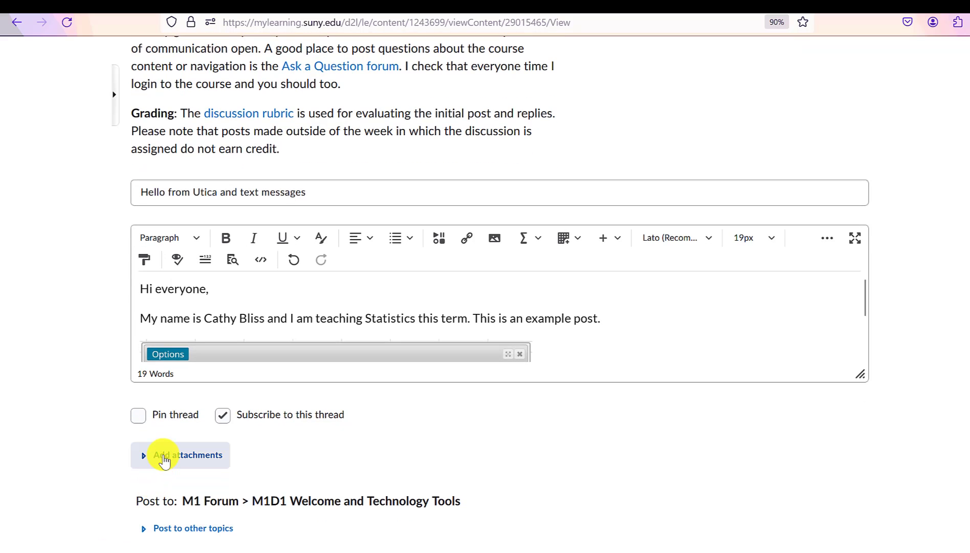
pyautogui.click(163, 460)
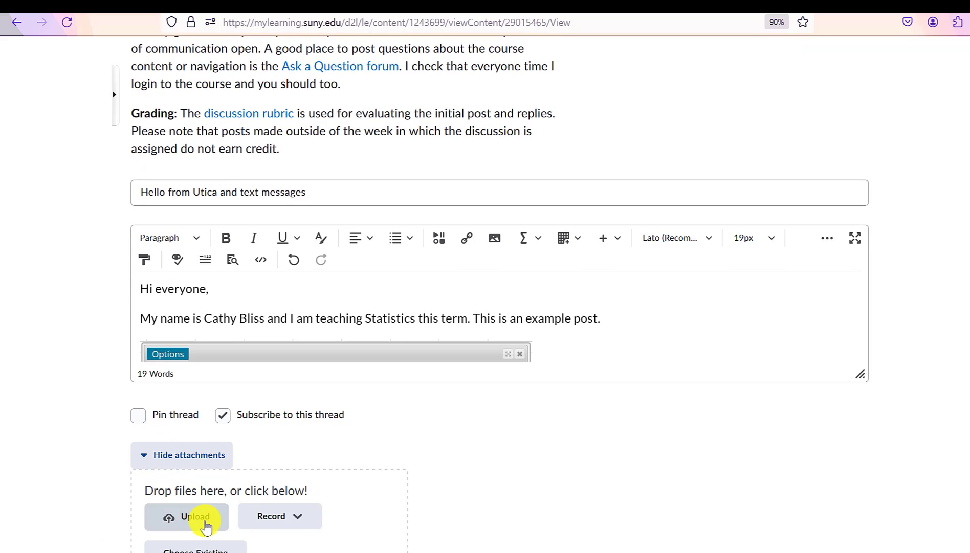